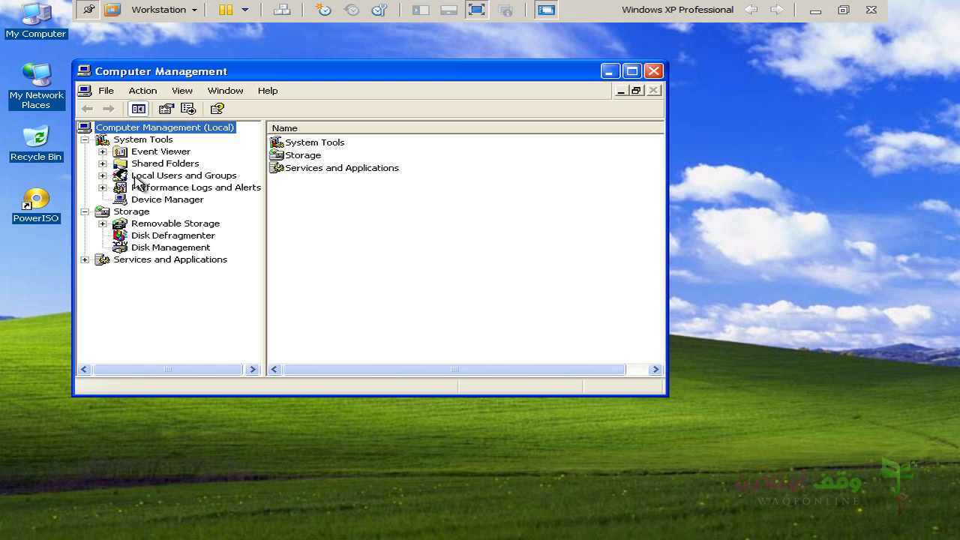
# Start a new account in the Users folder of Local Users and Groups, naming it Waqf and entering its password and confirmation
pyautogui.click(192, 180)
pyautogui.rightClick(113, 215)
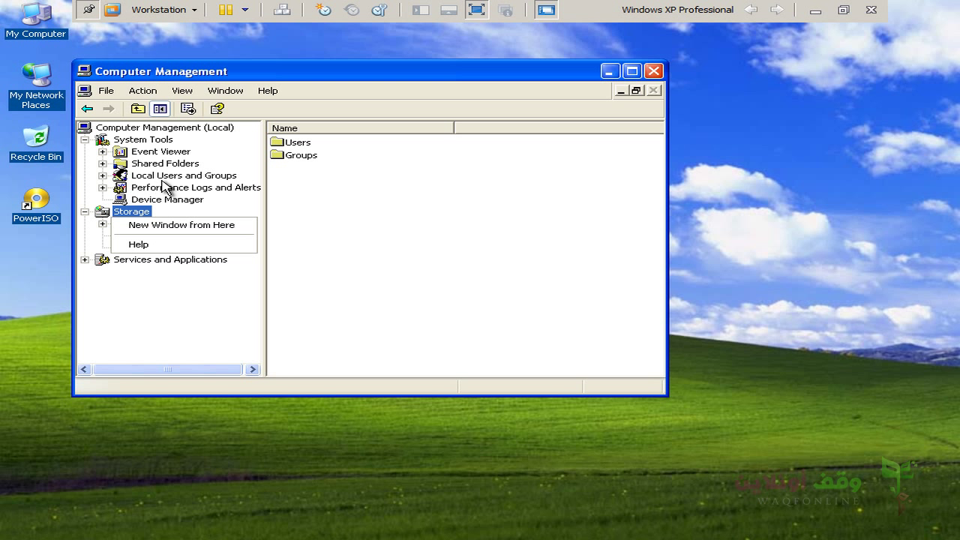
pyautogui.click(298, 142)
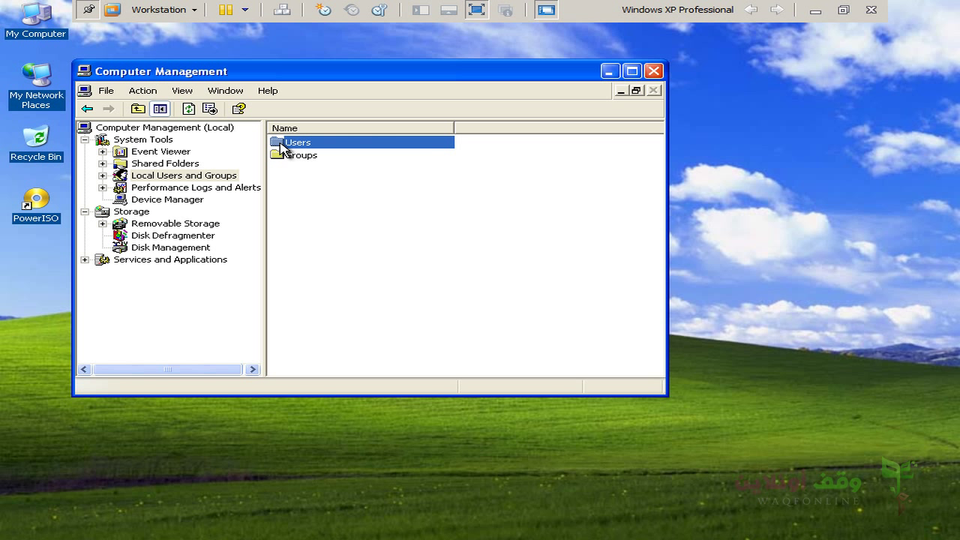
pyautogui.doubleClick(282, 146)
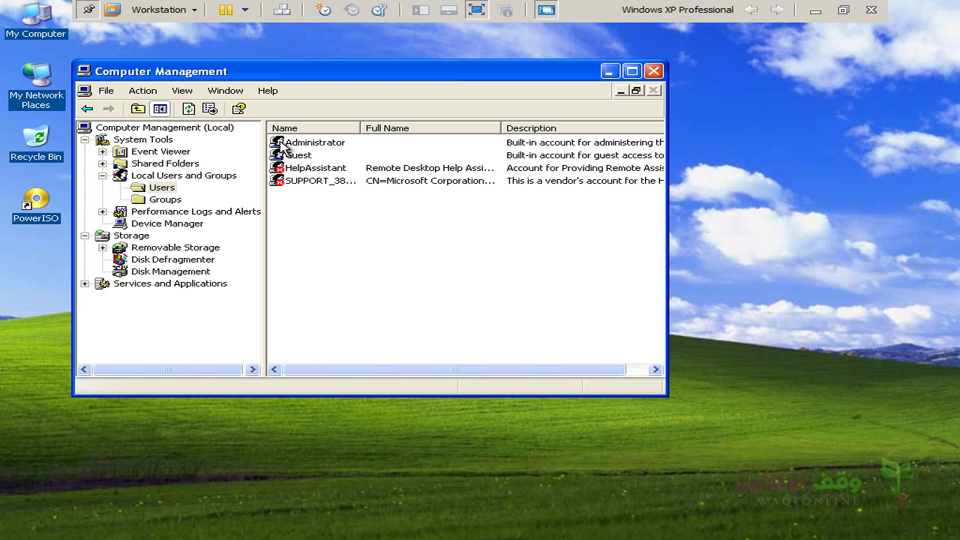
pyautogui.rightClick(340, 229)
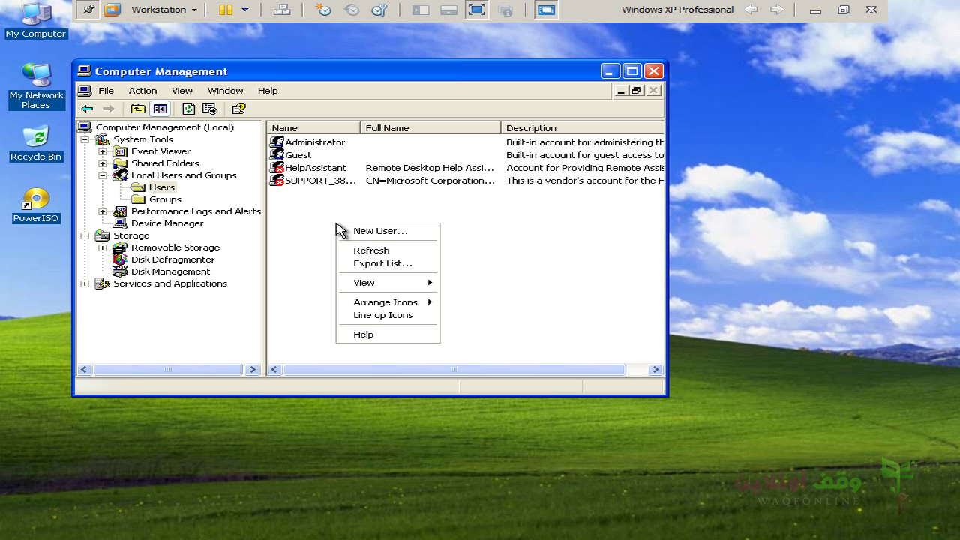
pyautogui.click(373, 237)
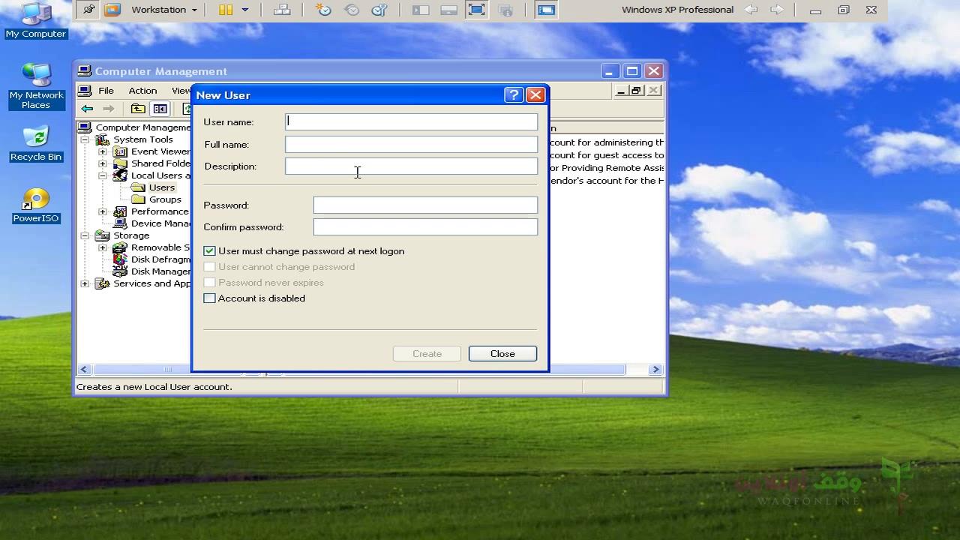
pyautogui.write('AW')
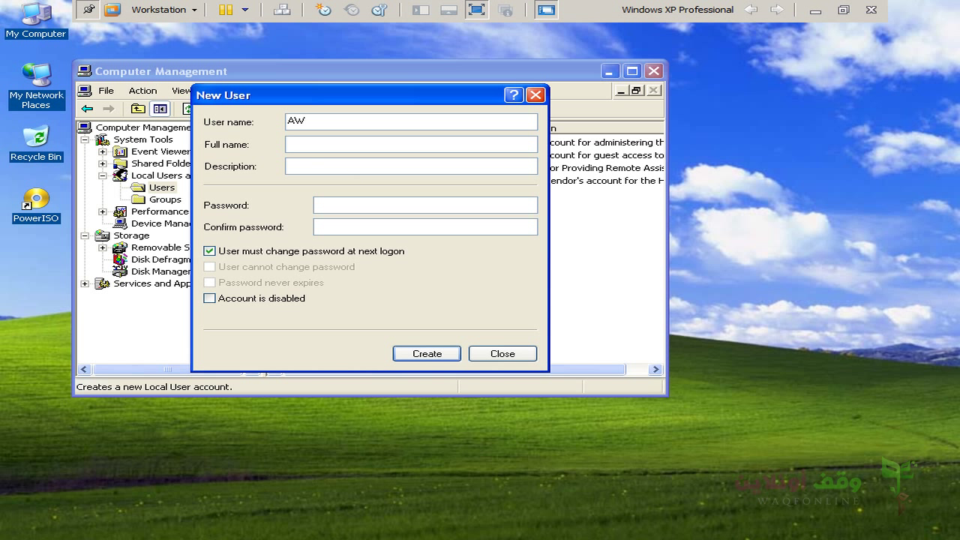
pyautogui.press('BackSpace')
pyautogui.press('BackSpace')
pyautogui.write('Waqf')
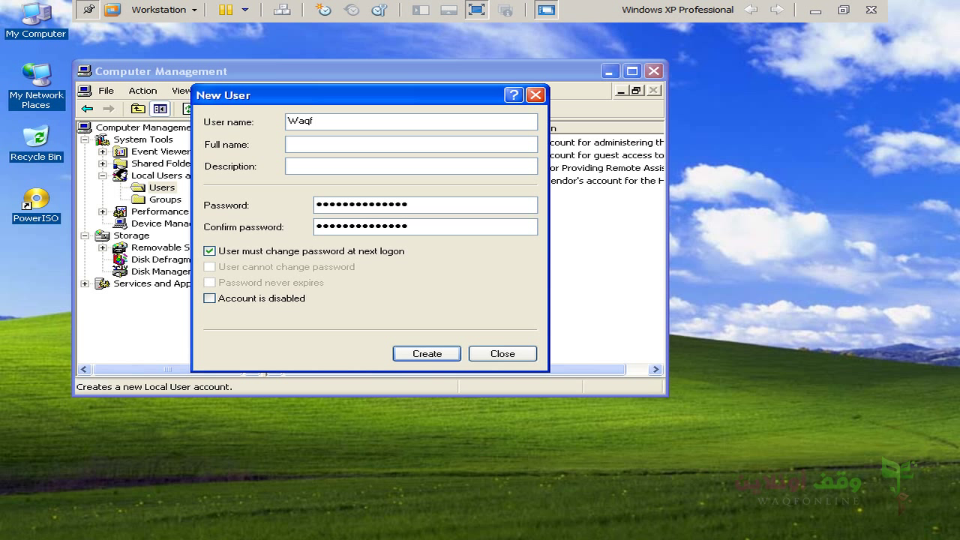
# Turn off the required password change at next logon, set the password to never expire, and create the user
pyautogui.click(210, 252)
pyautogui.click(210, 282)
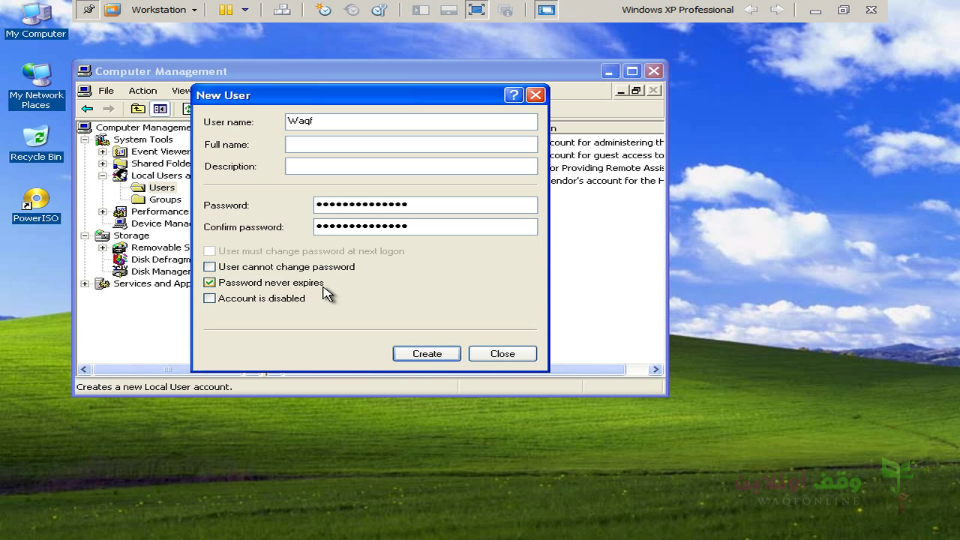
pyautogui.click(413, 355)
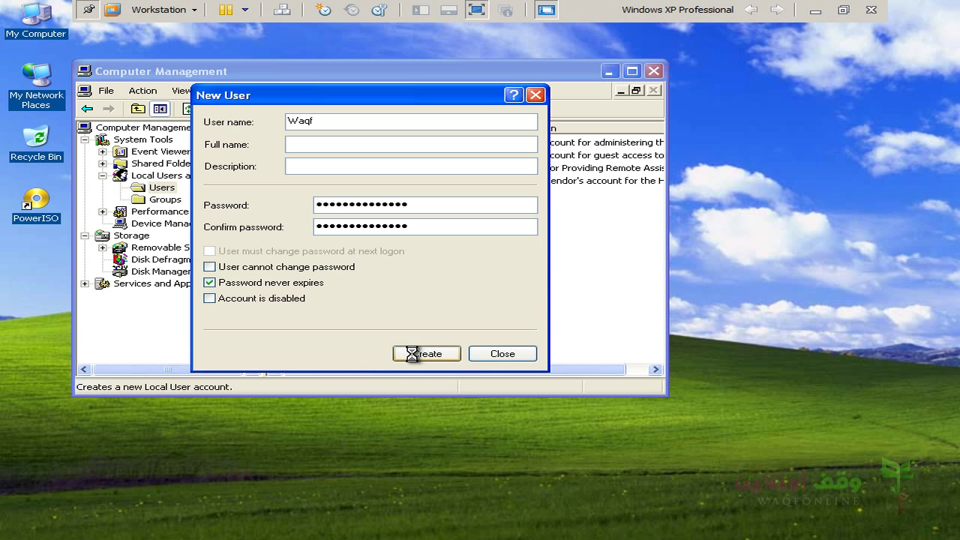
pyautogui.click(492, 354)
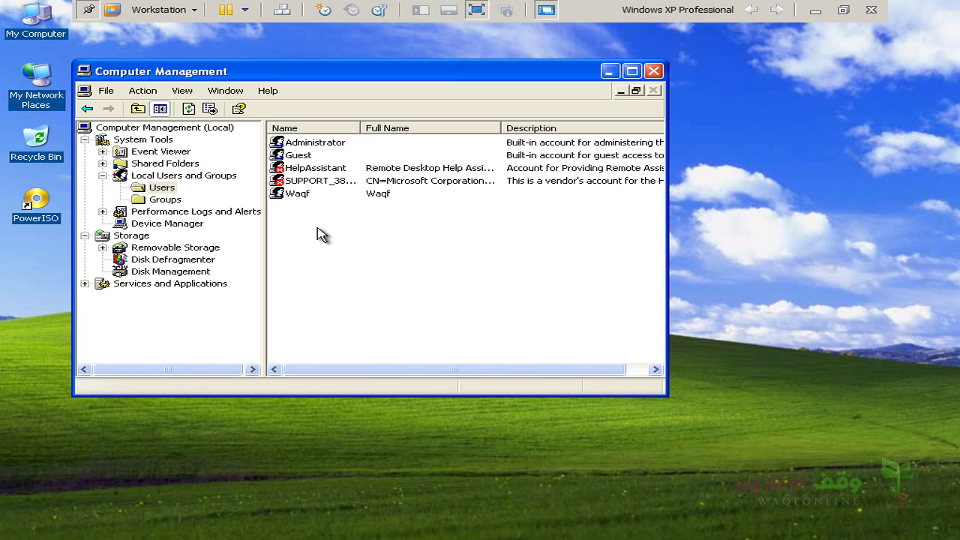
# Add the Waqf user to the Administrators group by searching the available groups, and close Computer Management
pyautogui.click(299, 195)
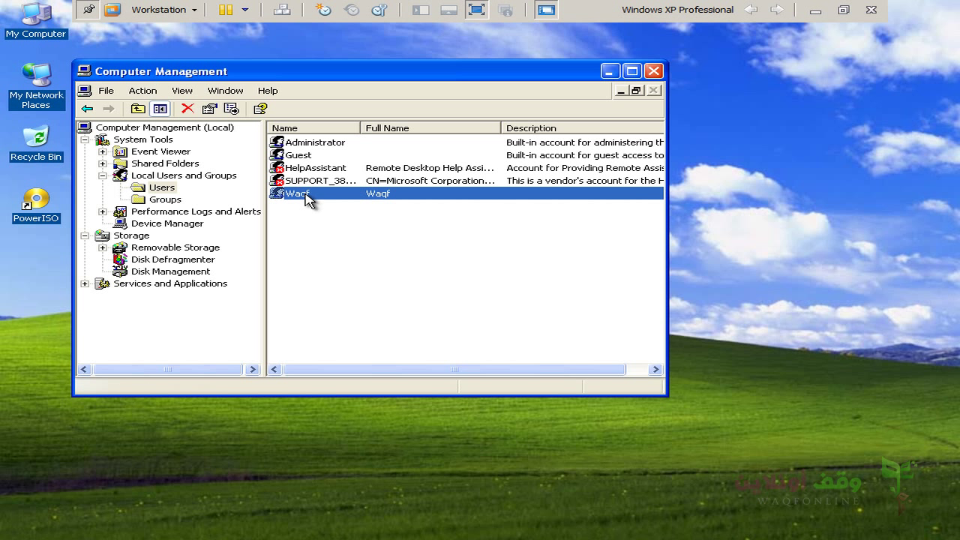
pyautogui.doubleClick(306, 195)
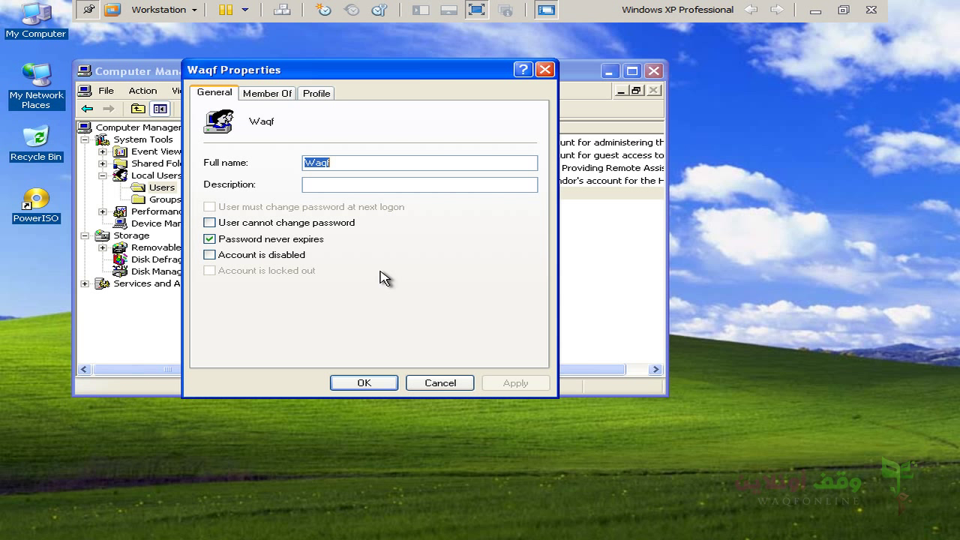
pyautogui.click(268, 93)
pyautogui.click(246, 350)
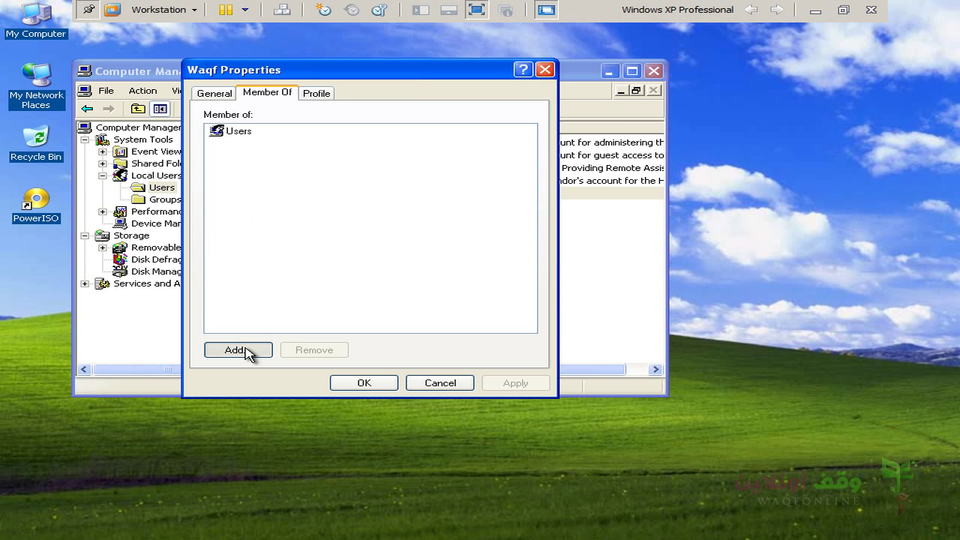
pyautogui.click(266, 253)
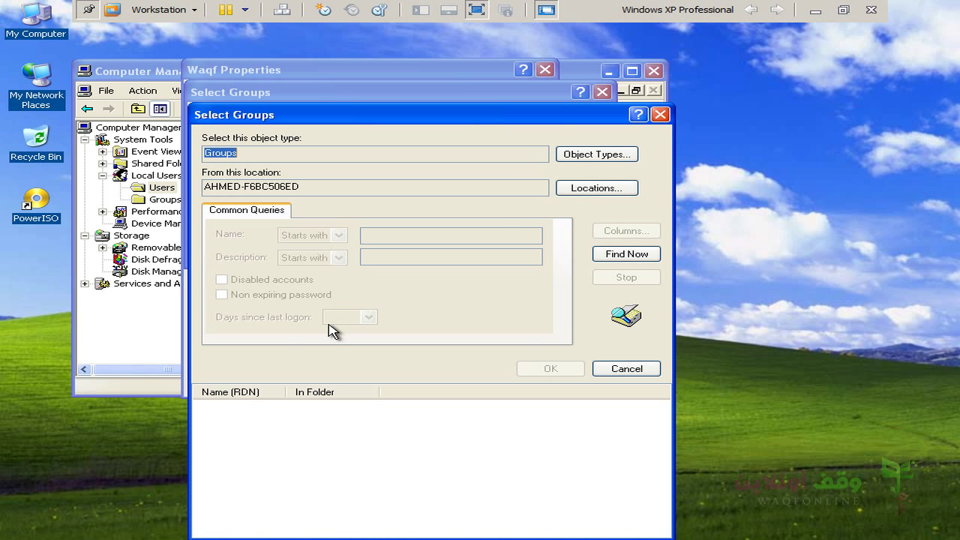
pyautogui.click(608, 255)
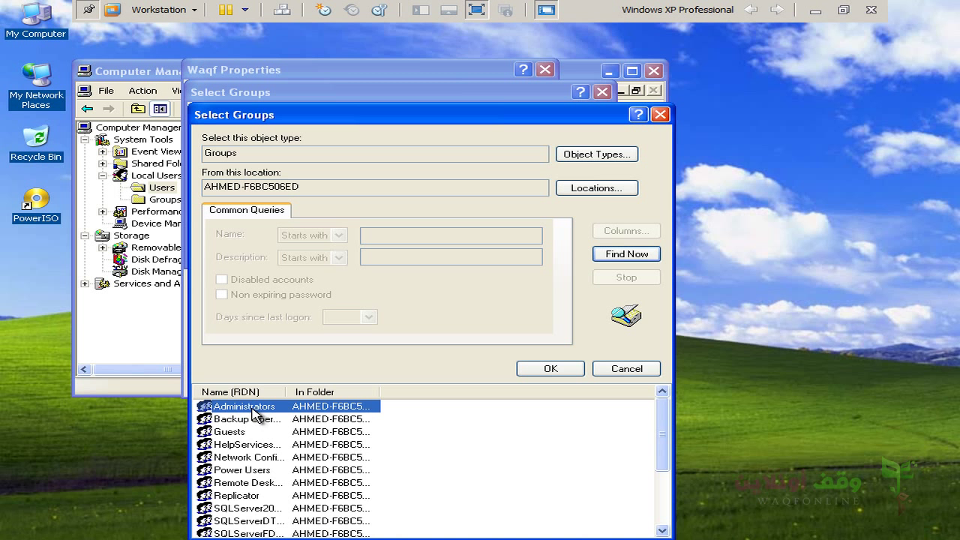
pyautogui.click(551, 369)
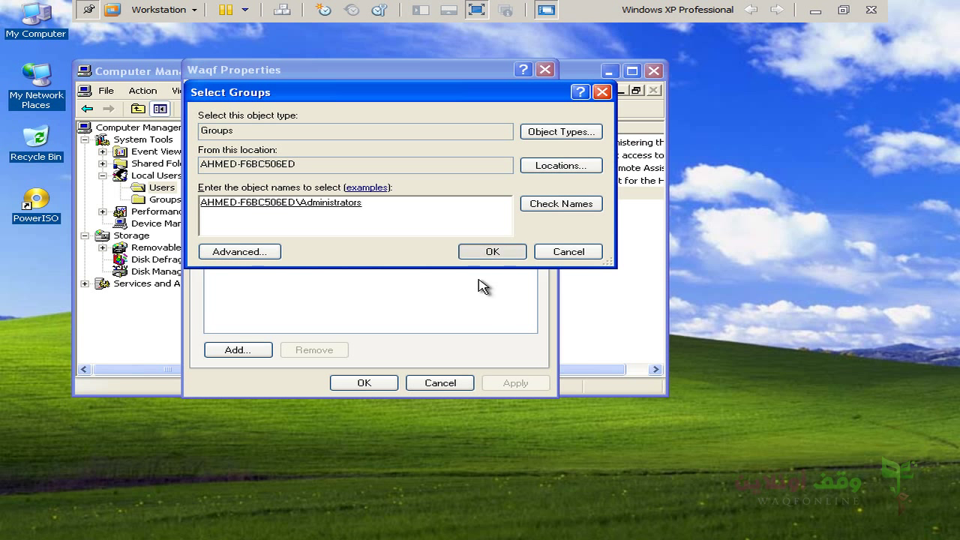
pyautogui.click(492, 251)
pyautogui.click(367, 383)
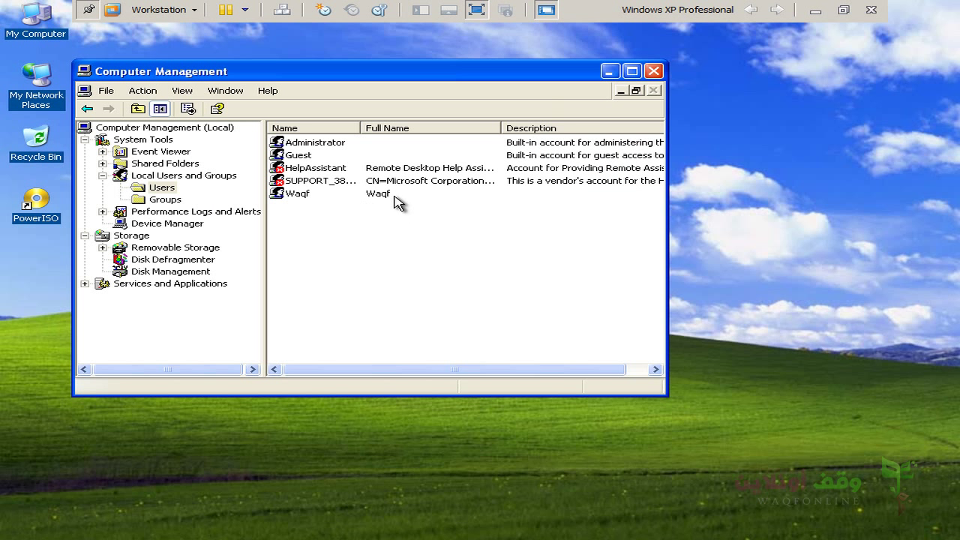
pyautogui.click(394, 197)
pyautogui.click(654, 70)
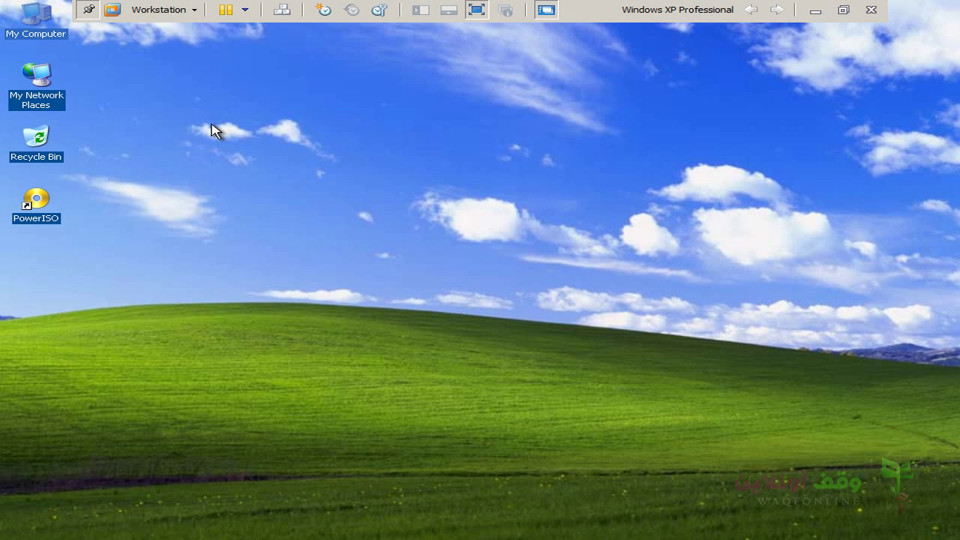
# Allow users to connect remotely to this computer in the Remote Desktop settings of System Properties
pyautogui.rightClick(40, 17)
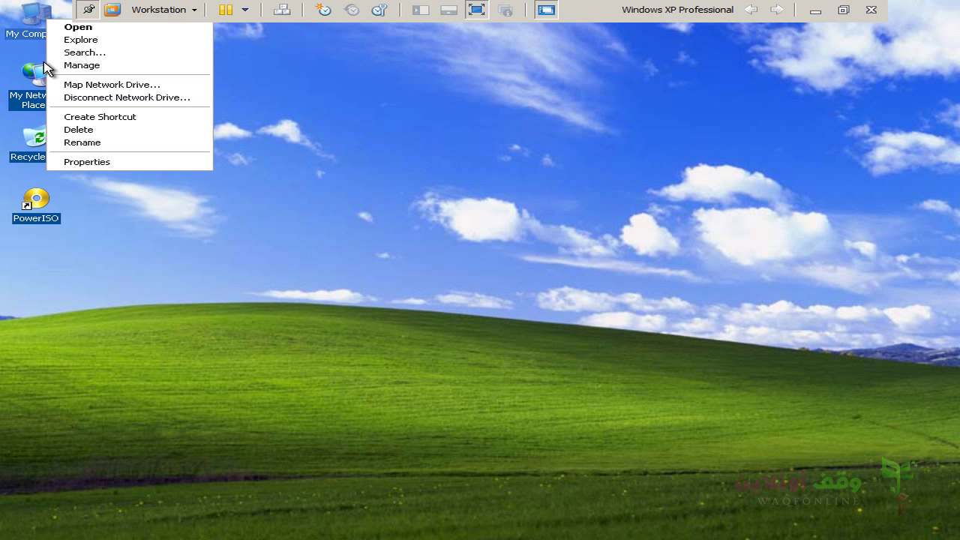
pyautogui.click(83, 164)
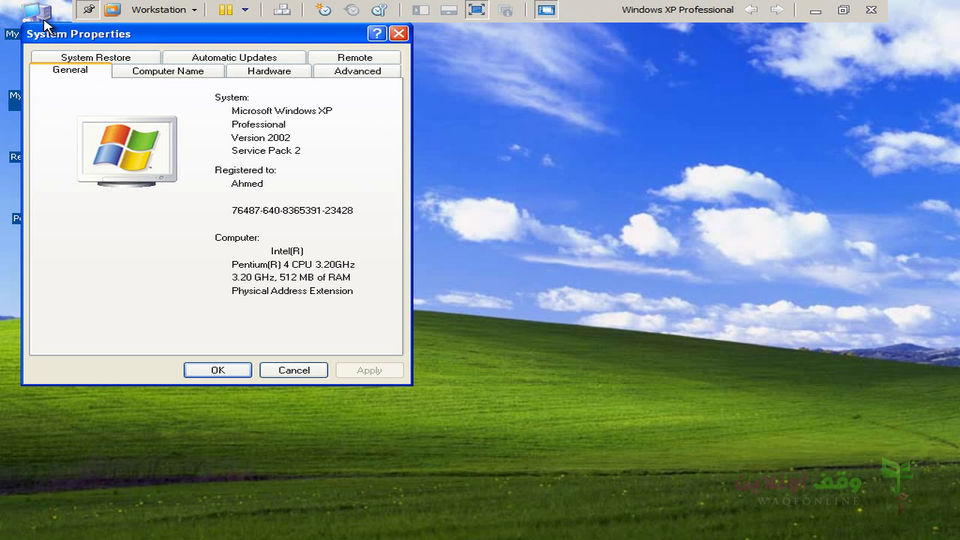
pyautogui.moveTo(64, 36); pyautogui.dragTo(64, 71)
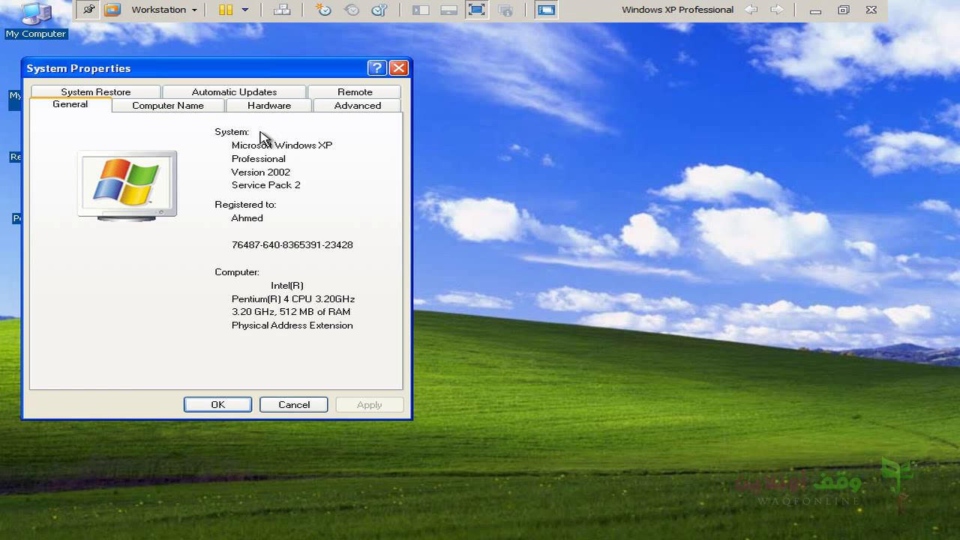
pyautogui.click(345, 95)
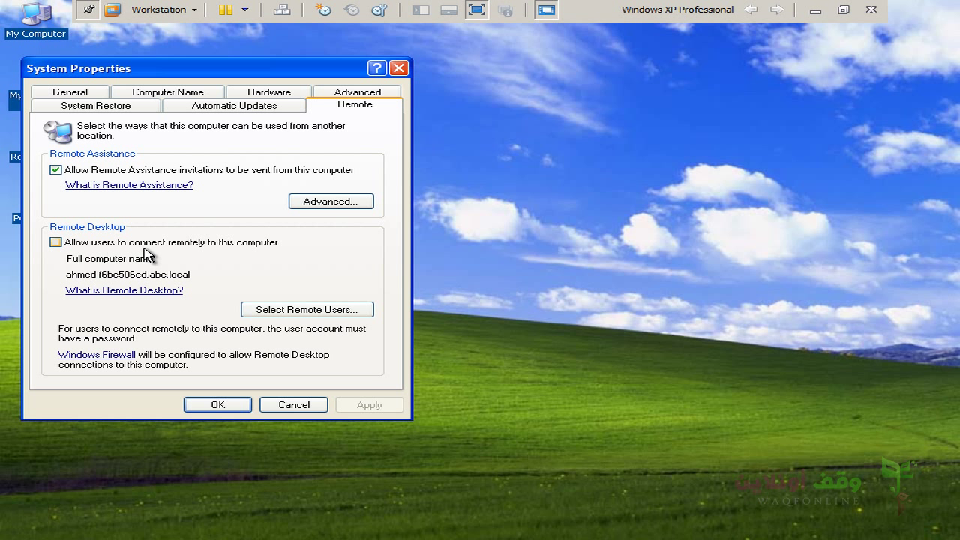
pyautogui.click(56, 242)
pyautogui.click(215, 408)
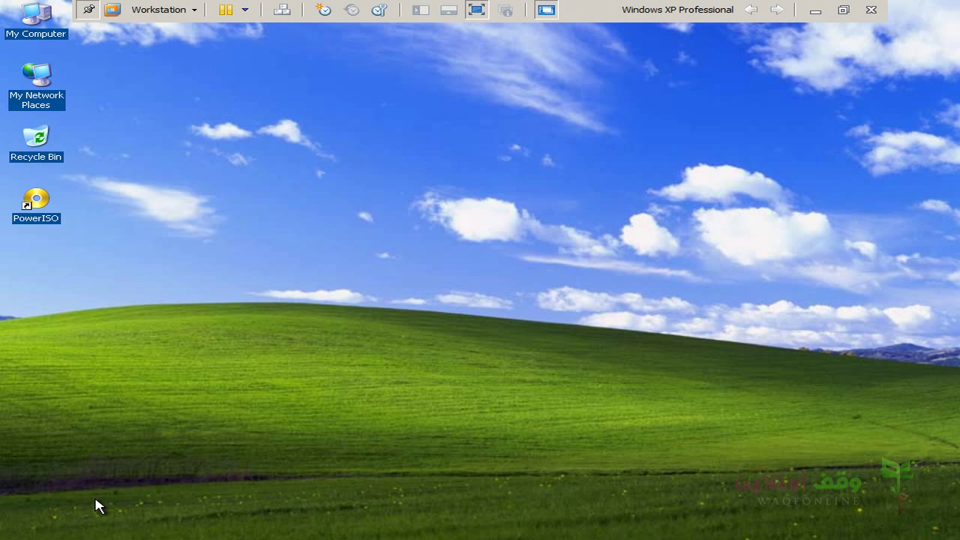
# Open SQL Server Management Studio and connect to the local Database Engine with Windows Authentication
pyautogui.press('super')
pyautogui.click(98, 348)
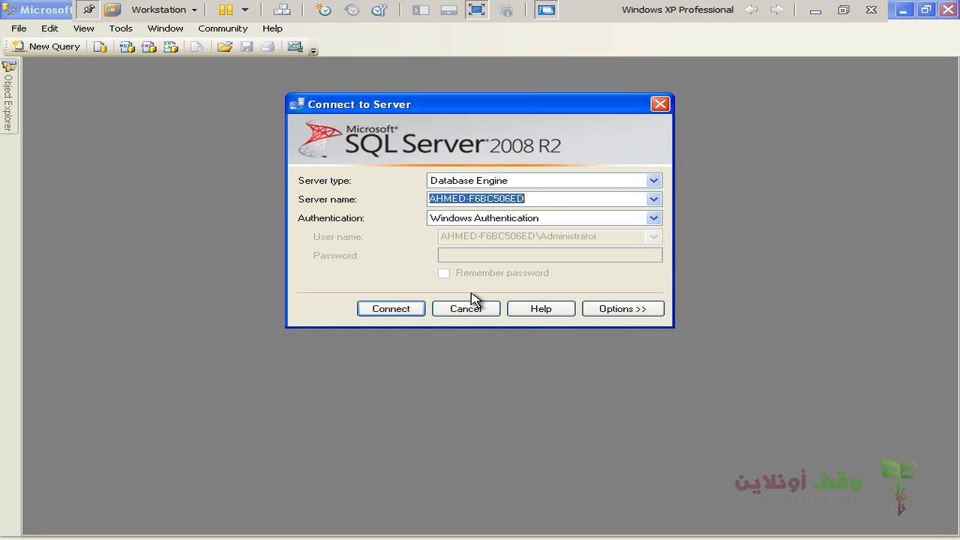
pyautogui.click(412, 307)
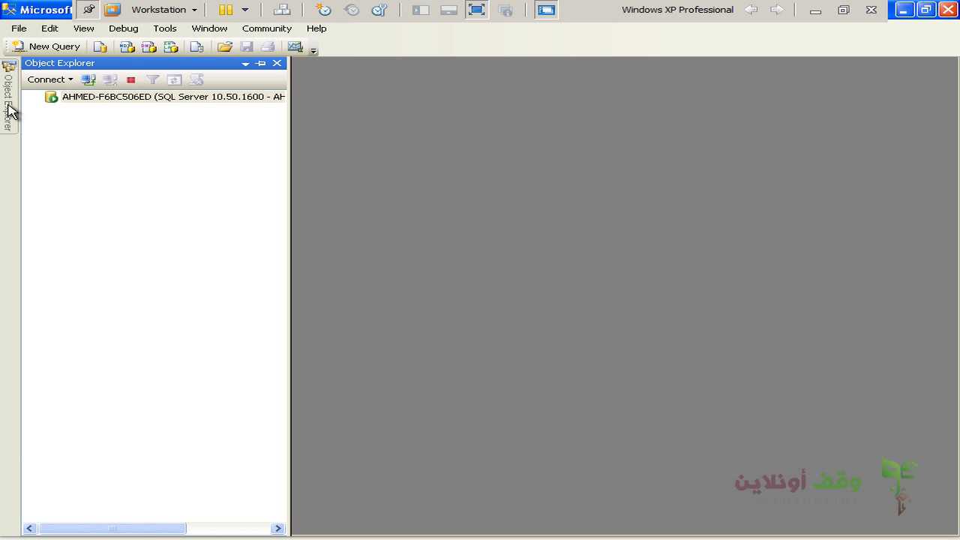
# Start a new server login under Security with Windows authentication, and find and select the local Windows user Waqf as its login name
pyautogui.click(51, 121)
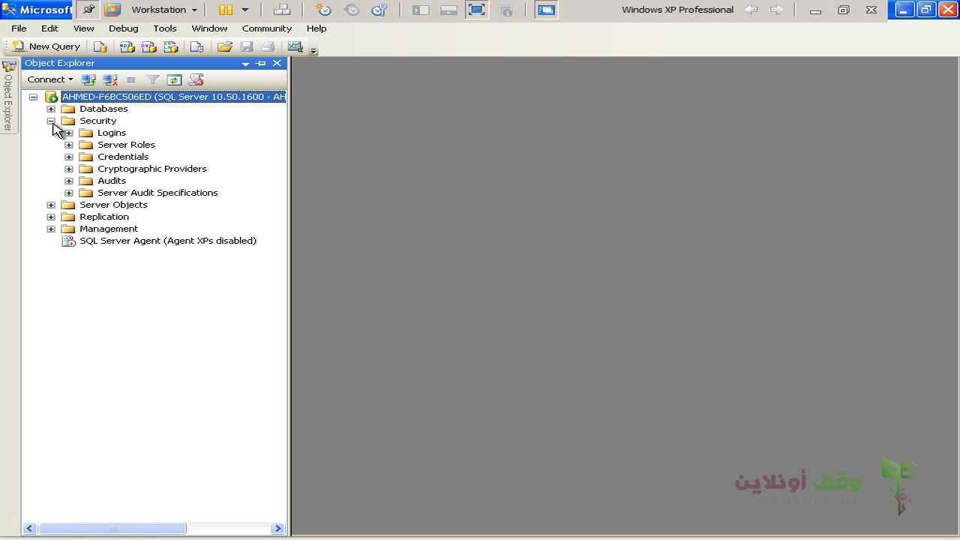
pyautogui.click(110, 133)
pyautogui.hotkey('shift', 'F10')
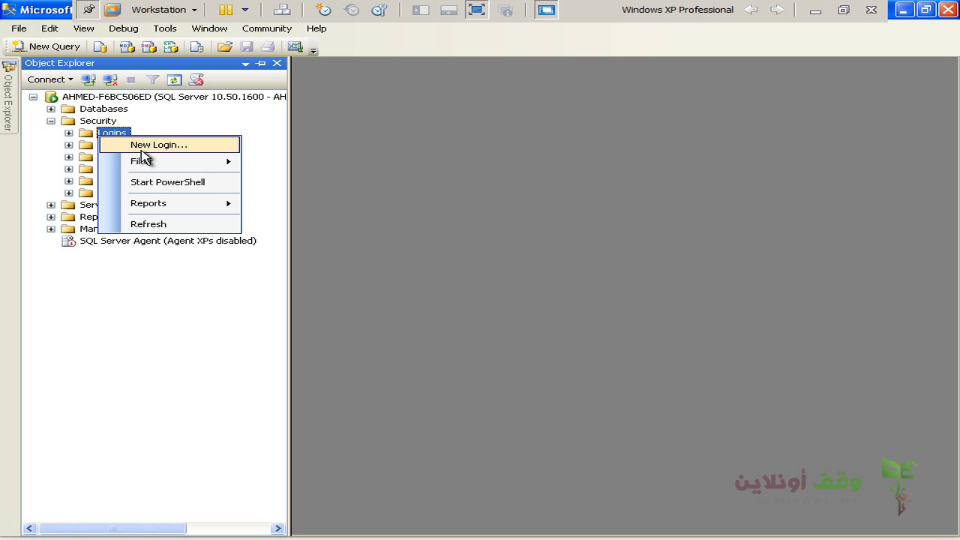
pyautogui.click(142, 145)
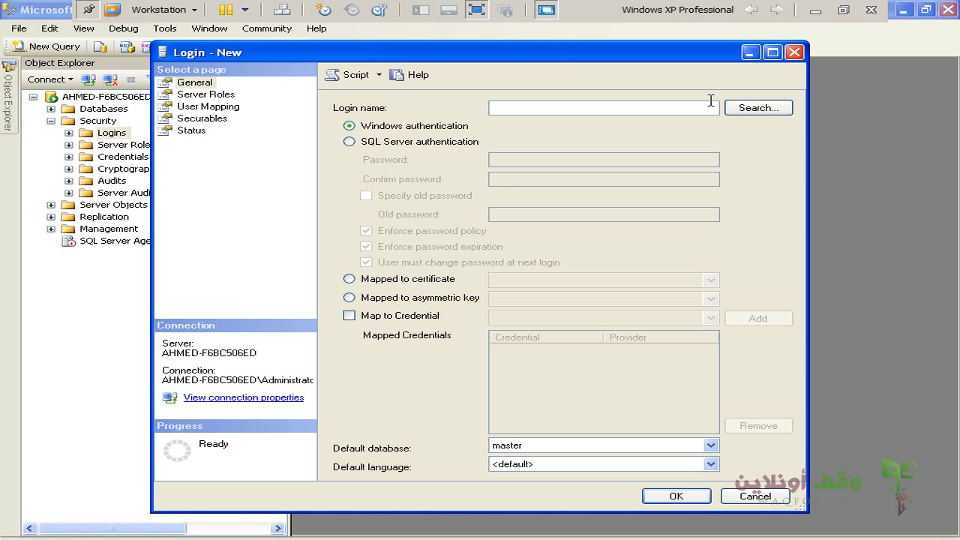
pyautogui.click(743, 109)
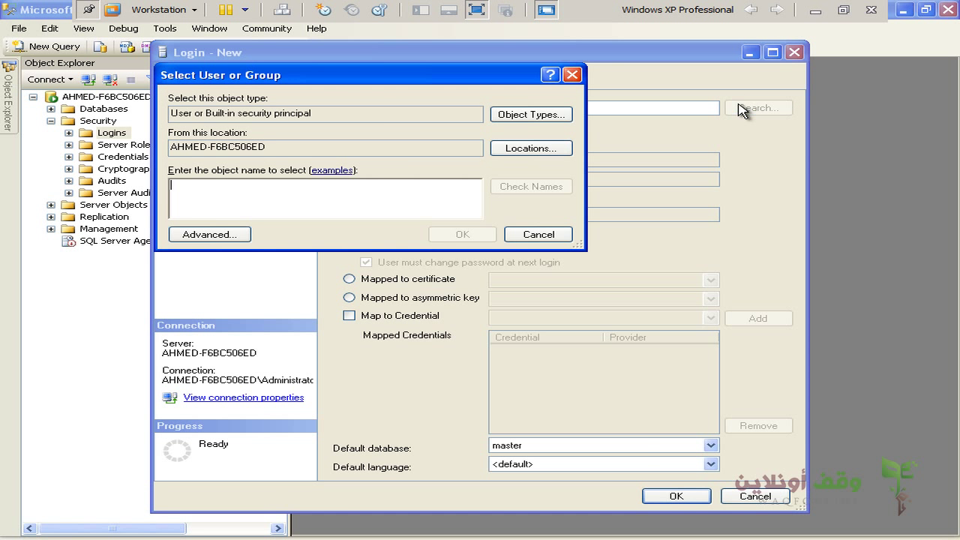
pyautogui.click(235, 233)
pyautogui.click(593, 238)
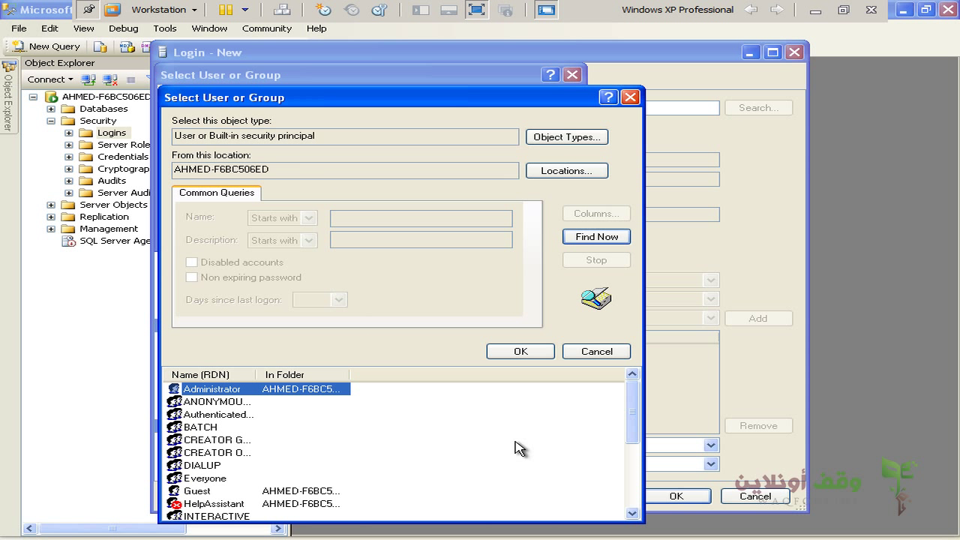
pyautogui.moveTo(632, 407); pyautogui.dragTo(633, 482)
pyautogui.click(214, 504)
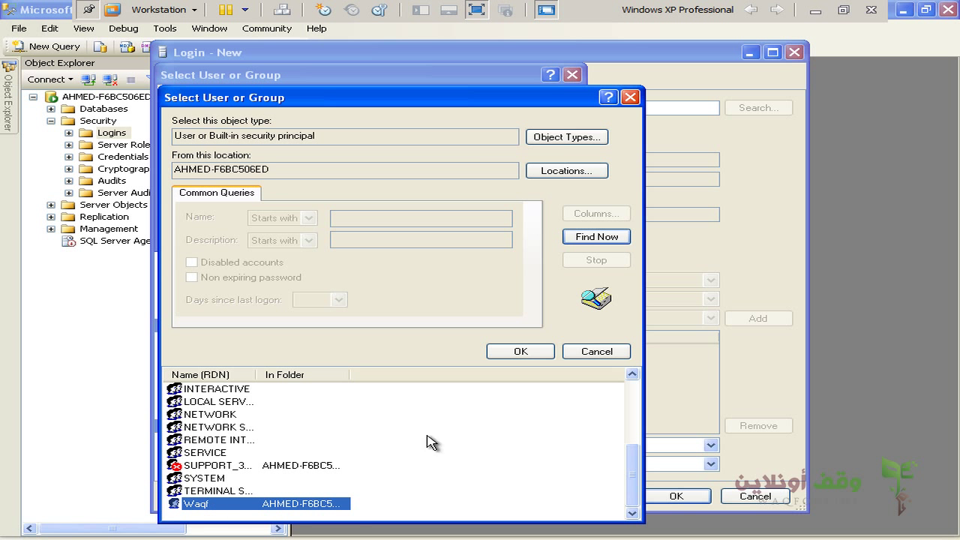
pyautogui.click(498, 351)
pyautogui.click(462, 237)
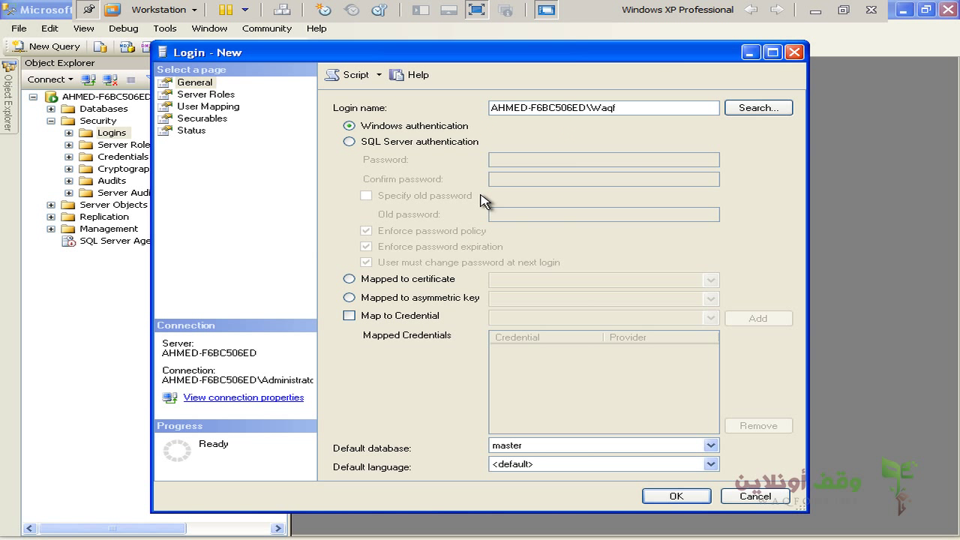
# Grant the new login the sysadmin server role and create it
pyautogui.click(209, 95)
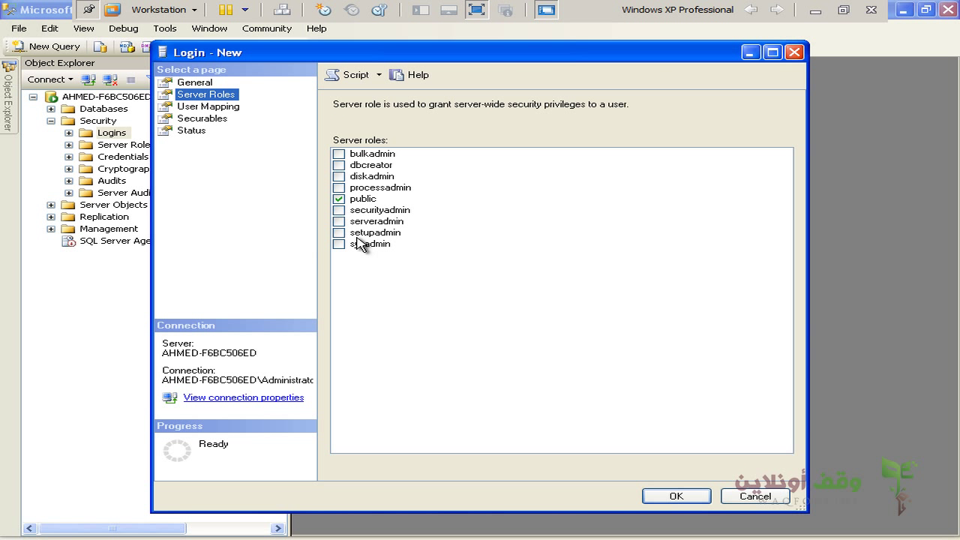
pyautogui.click(341, 244)
pyautogui.click(673, 499)
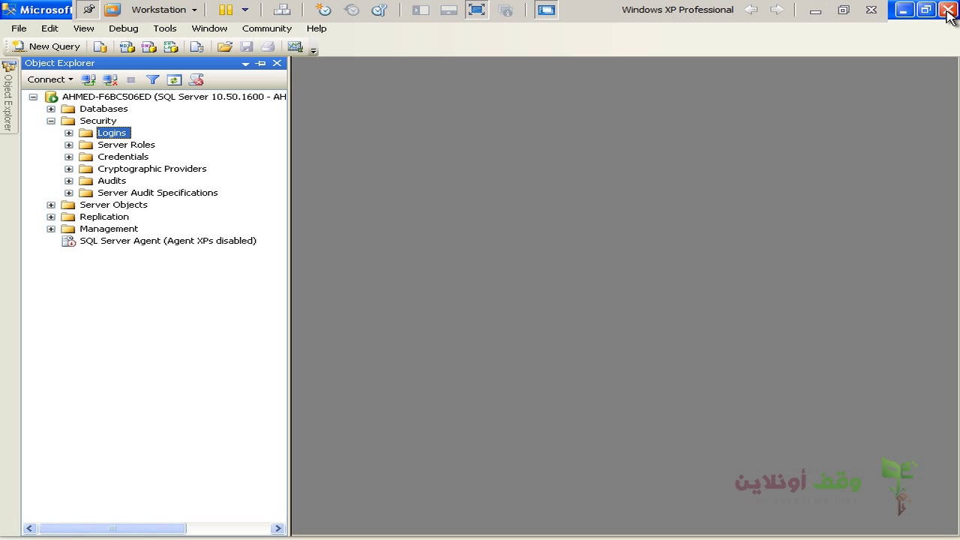
# Switch from the virtual machine to the host desktop and bring up the host's list of programs
pyautogui.click(815, 12)
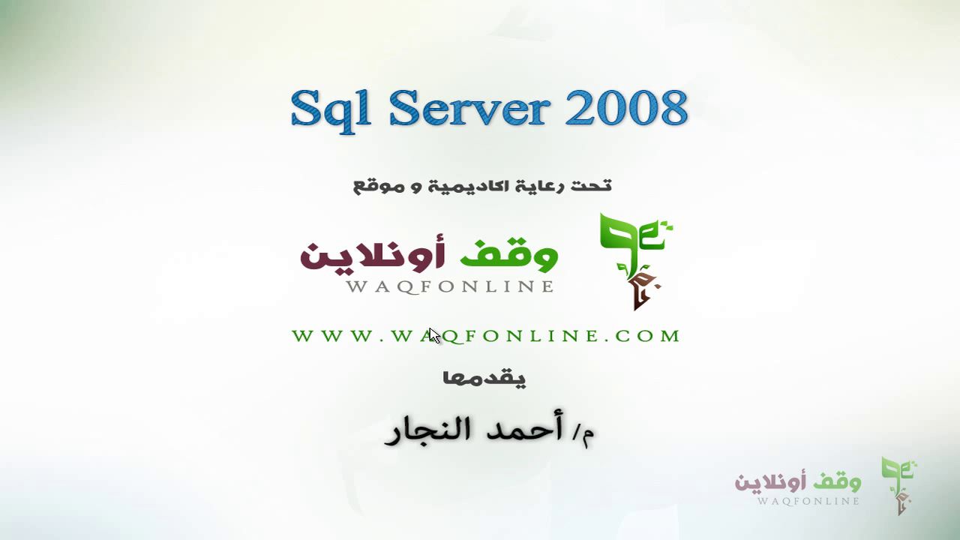
pyautogui.press('super')
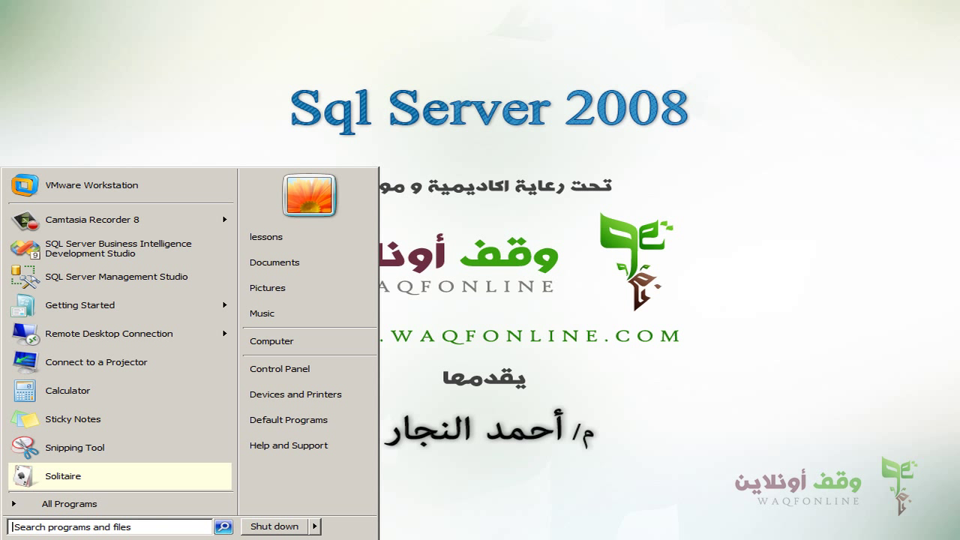